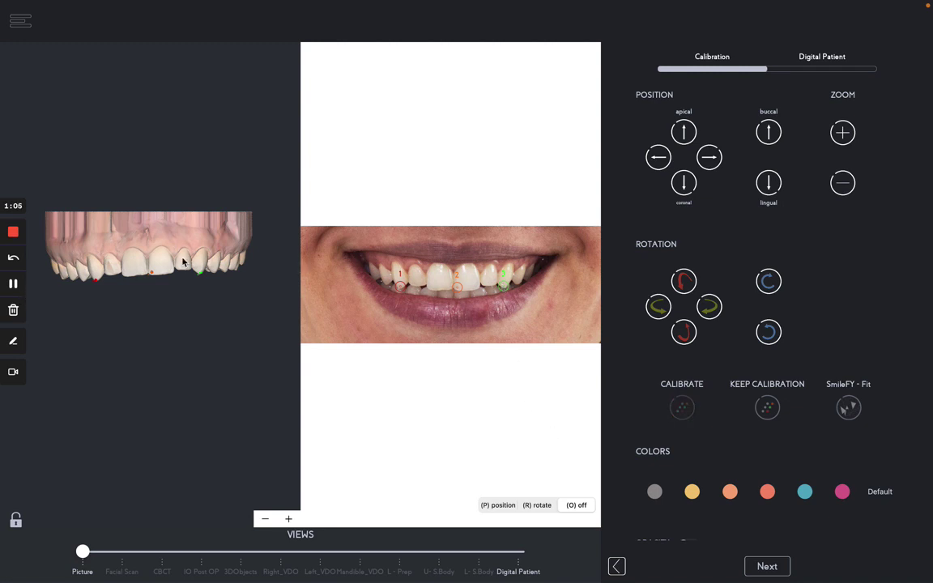
- Calibrate the upper jaw scan to the smile photo using the three matched points and inspect the overlay on the teeth
left_click(683, 408)
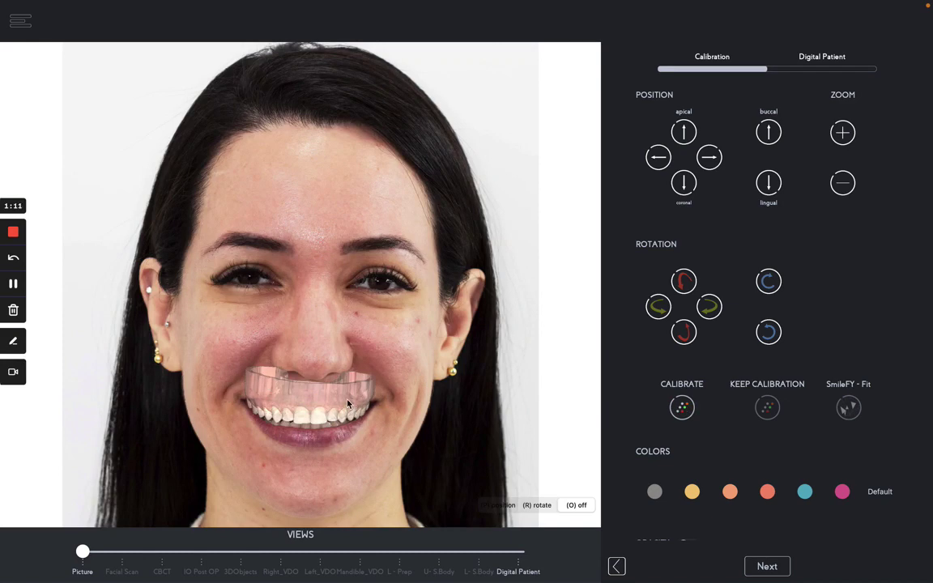
scroll(330, 400, "up", 5)
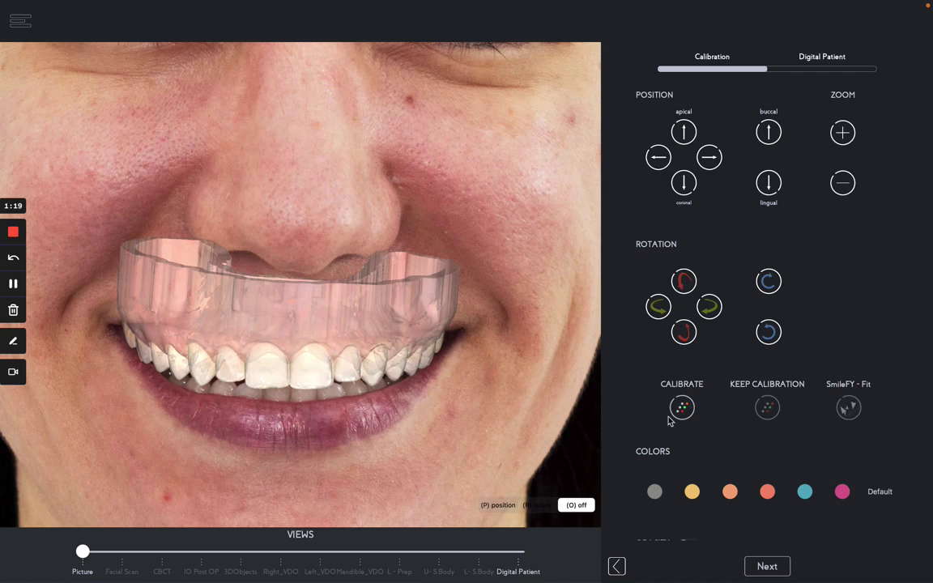
- Accept the calibration, save the case and go to Case Management
left_click(769, 568)
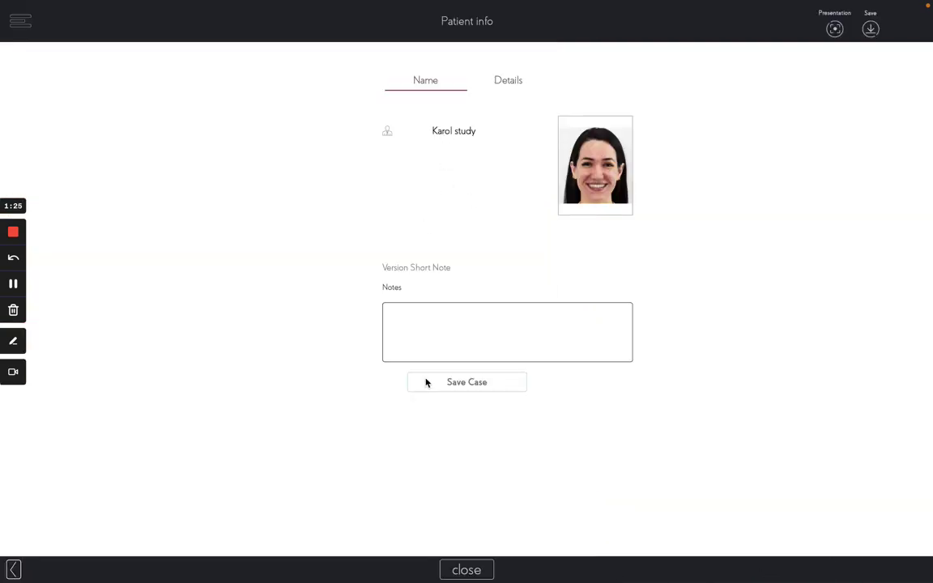
left_click(459, 382)
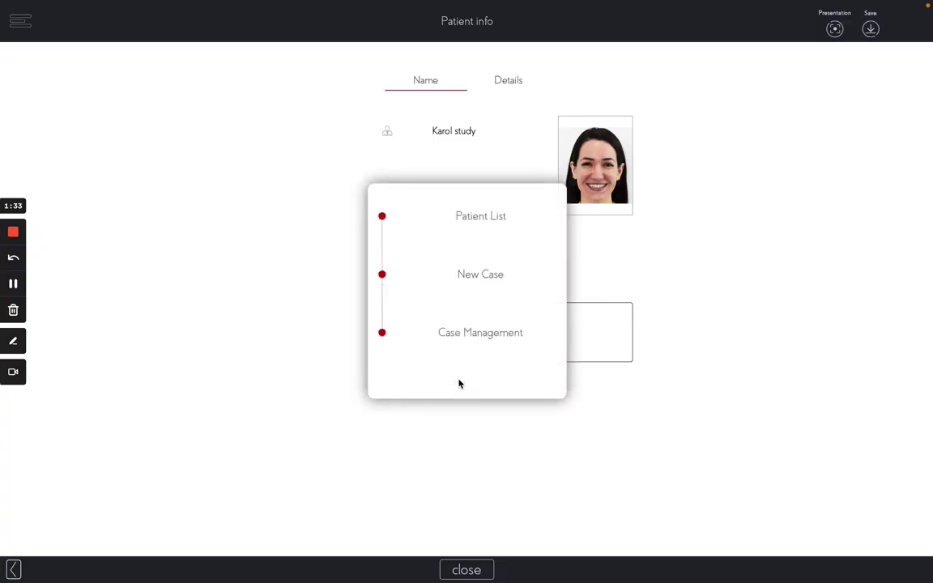
left_click(484, 333)
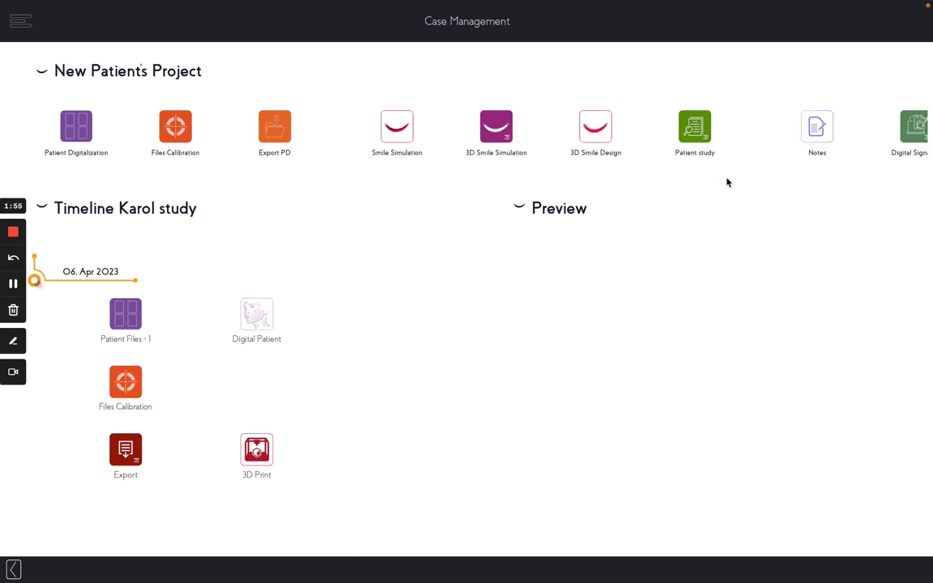
- Start a Patient study project and show the Mesh Editor beside the Frontal Smile view, with both dental arches in frame
left_click(694, 139)
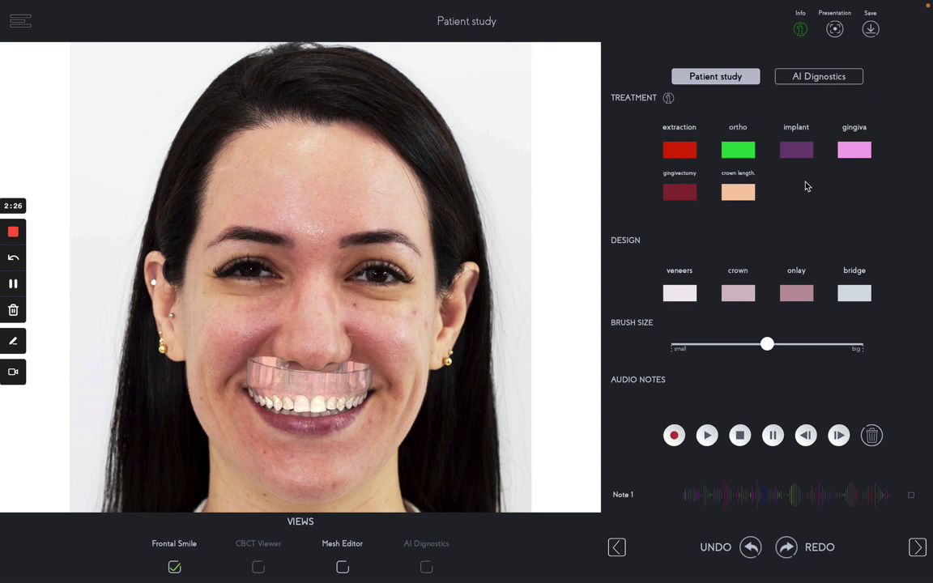
left_click(342, 567)
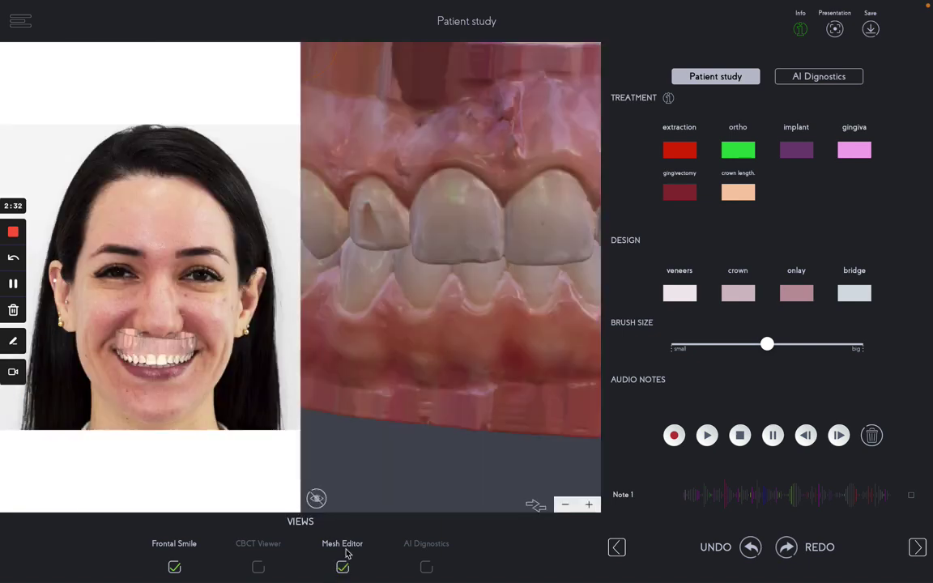
scroll(480, 194, "down", 8)
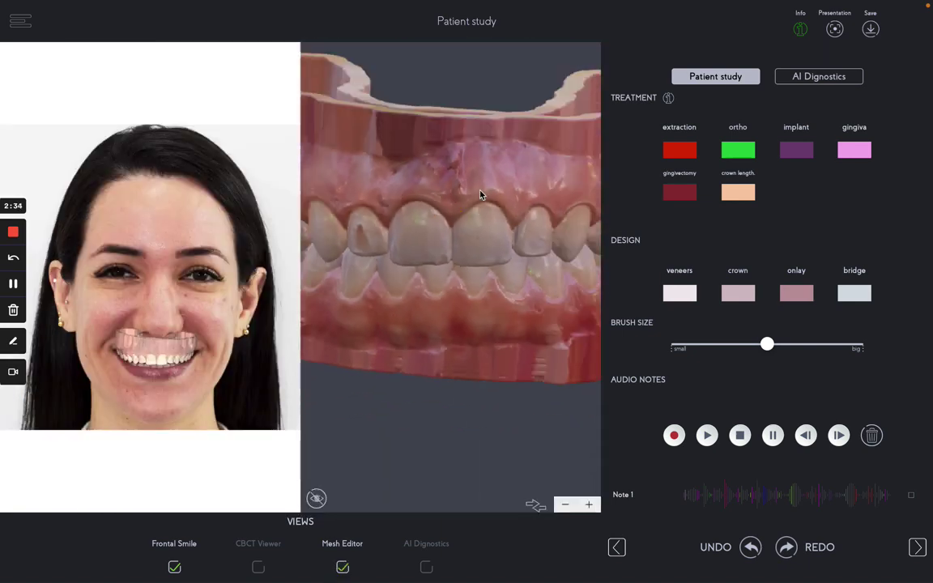
scroll(480, 195, "down", 3)
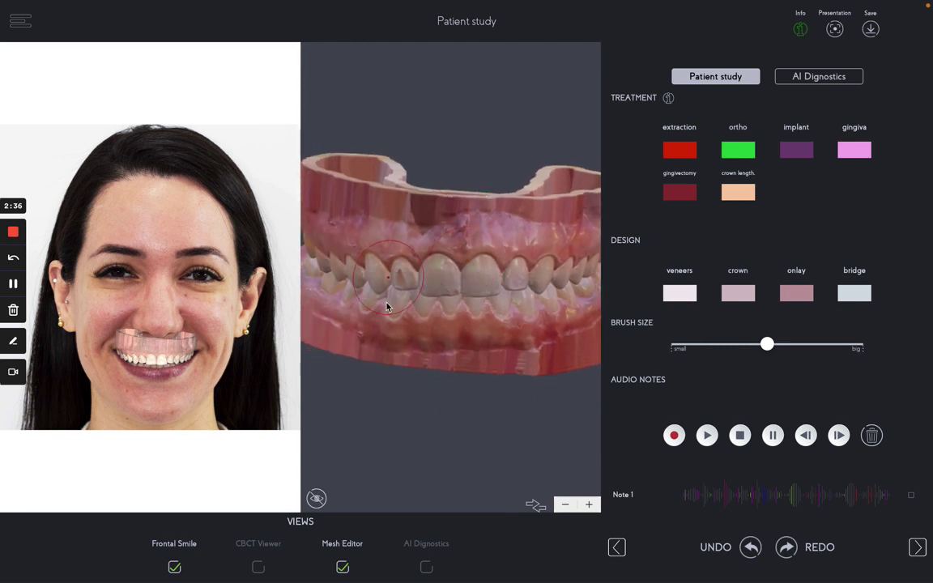
left_click_drag(429, 395, 432, 396)
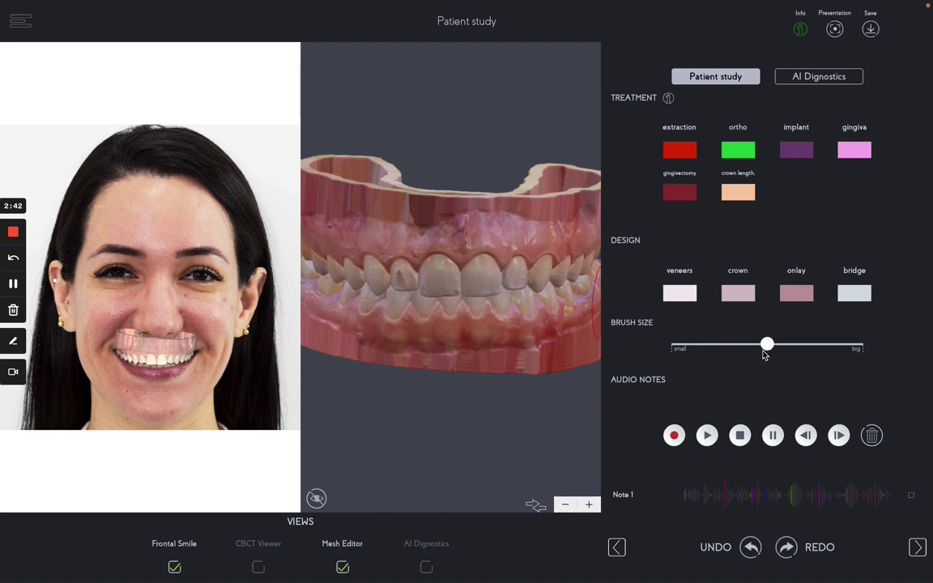
- Reduce the brush to nearly its smallest size and paint the patient's upper left lateral incisor as an extraction
left_click_drag(767, 346, 690, 347)
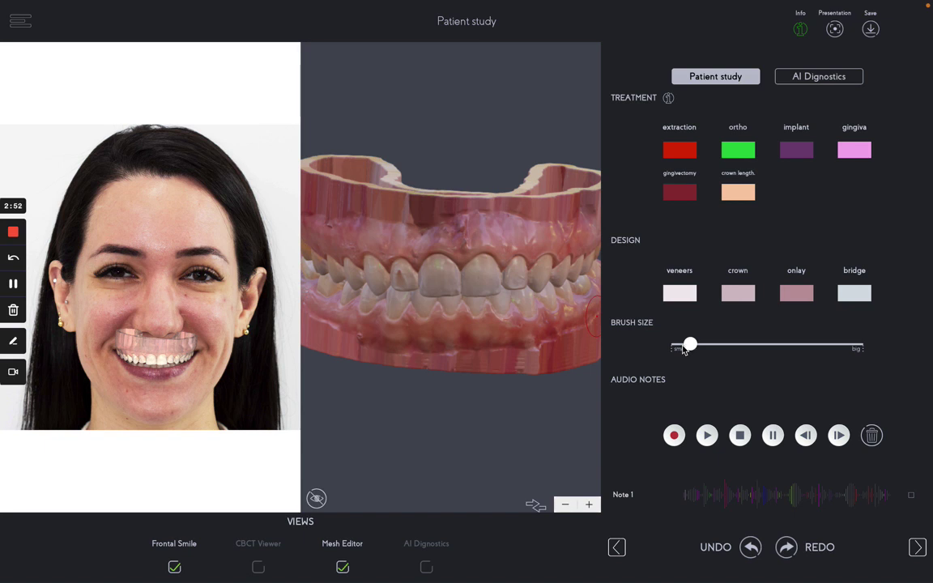
left_click_drag(684, 346, 677, 347)
mouse_move(523, 268)
left_mouse_down()
mouse_move(506, 266)
mouse_move(527, 282)
left_mouse_up()
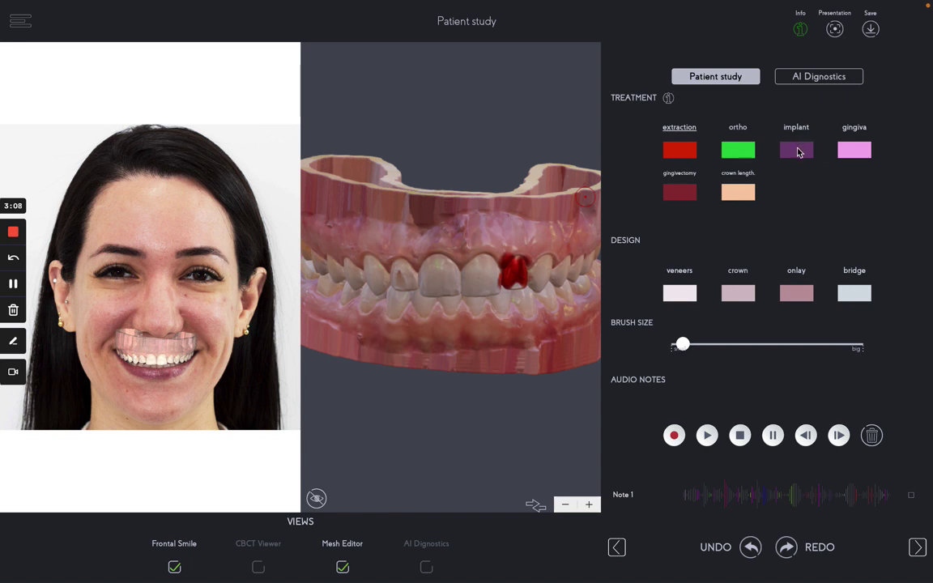
- Paint an implant on the gum above the extraction tooth and a gingivectomy band along the upper gum line
mouse_move(515, 248)
left_mouse_down()
mouse_move(512, 218)
mouse_move(517, 257)
left_mouse_up()
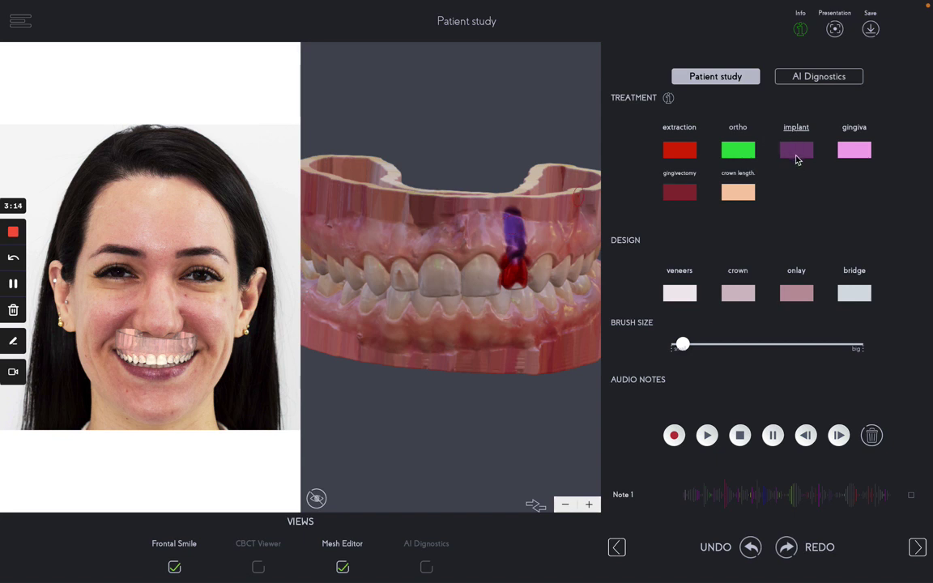
mouse_move(514, 251)
left_mouse_down()
mouse_move(513, 217)
mouse_move(512, 258)
left_mouse_up()
mouse_move(572, 261)
left_mouse_down()
mouse_move(409, 256)
mouse_move(387, 258)
mouse_move(415, 267)
mouse_move(340, 267)
left_mouse_up()
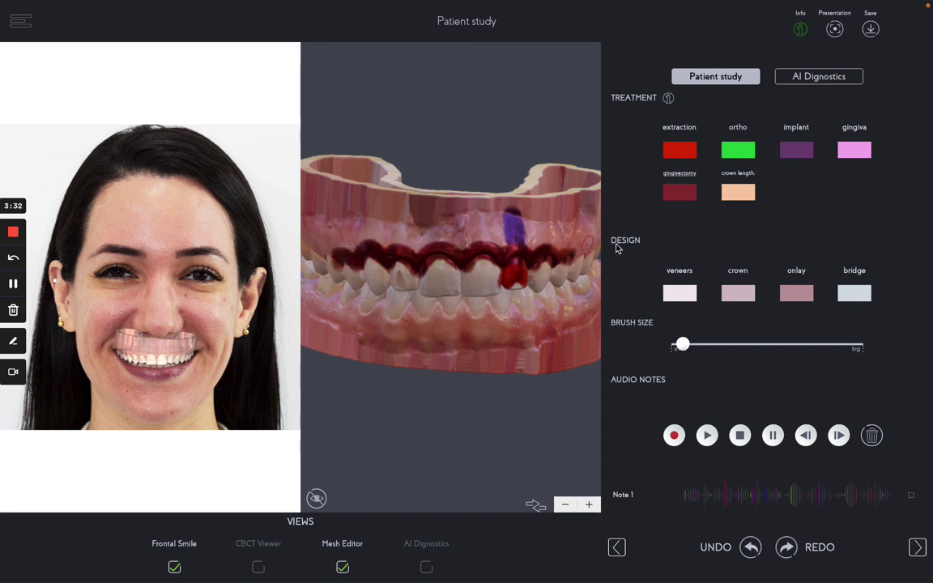
scroll(672, 409, "down", 2)
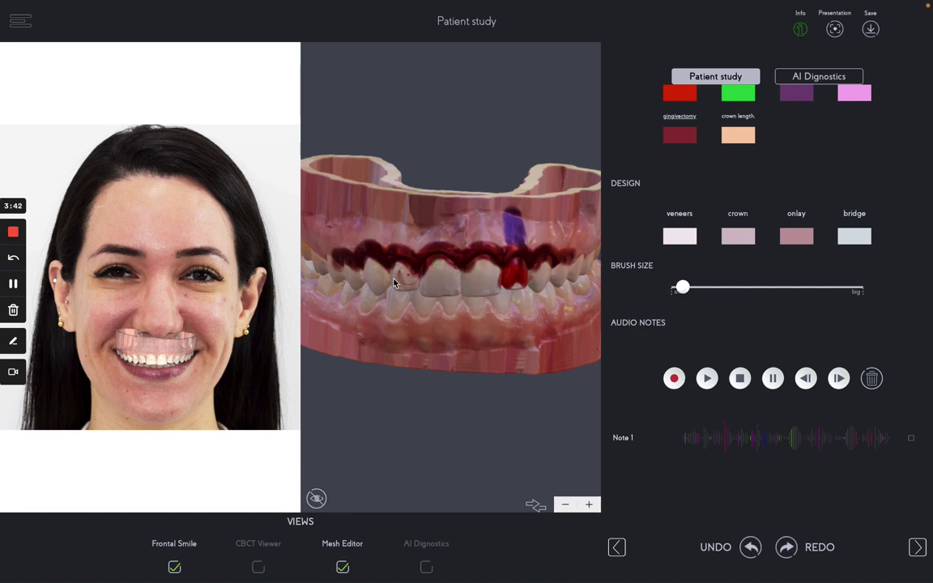
left_click(489, 277)
scroll(749, 397, "up", 2)
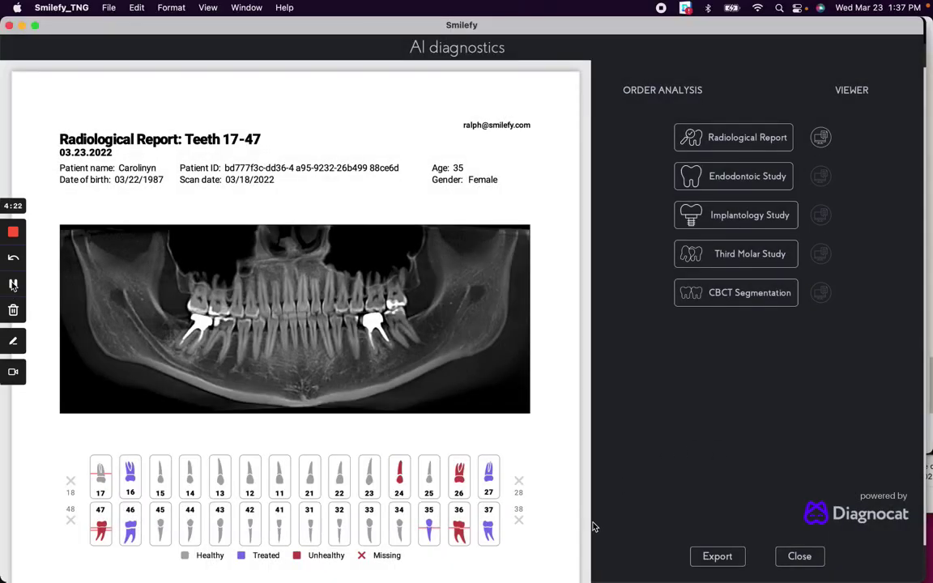
- Examine the AI diagnostics radiological report, from the panoramic image and tooth chart through the per-tooth findings
scroll(279, 442, "down", 2)
scroll(280, 442, "down", 4)
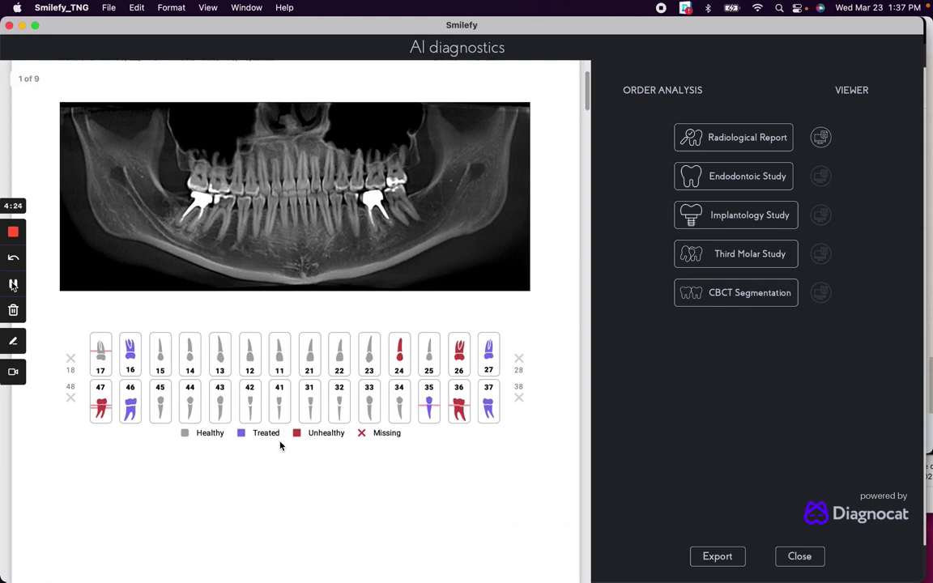
scroll(280, 446, "down", 12)
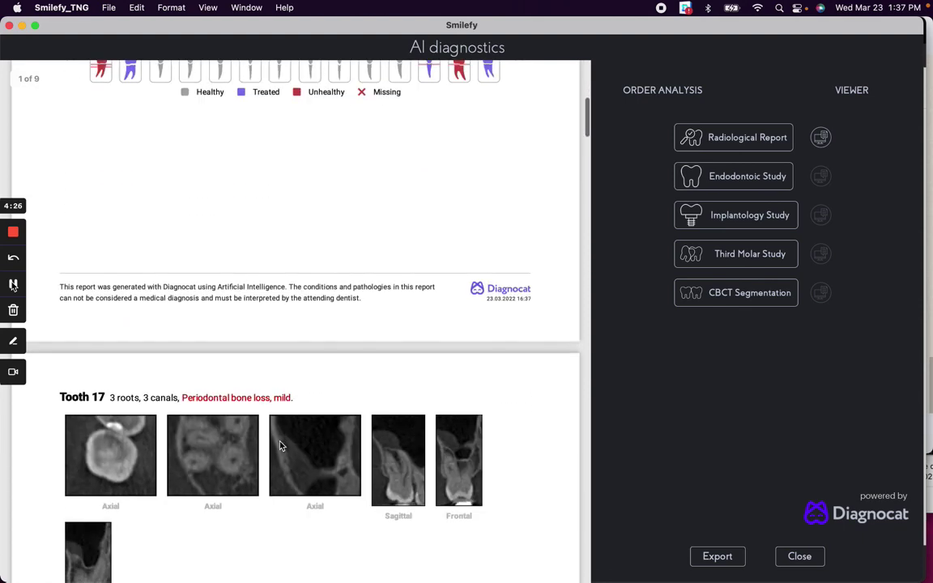
scroll(280, 445, "down", 6)
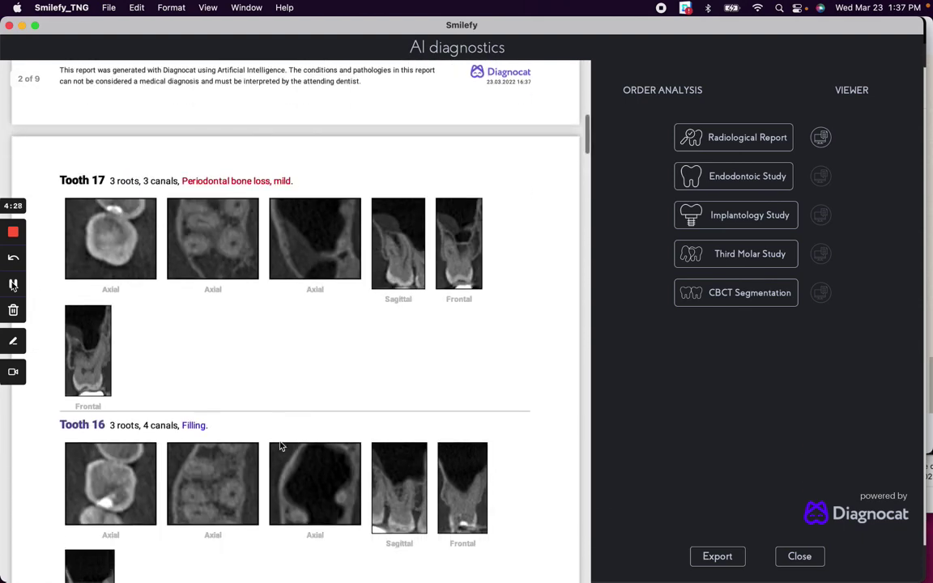
scroll(280, 445, "down", 8)
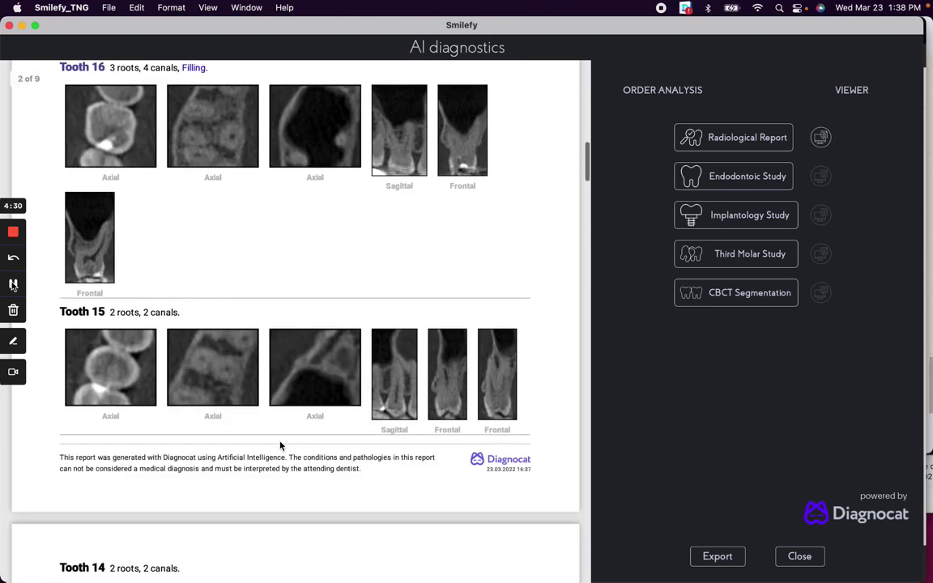
scroll(281, 445, "down", 12)
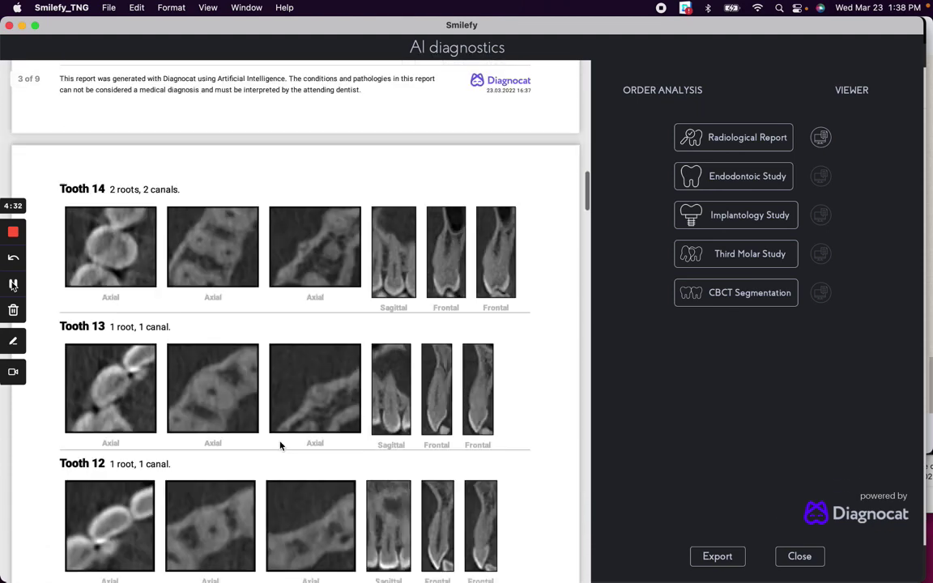
scroll(280, 446, "down", 7)
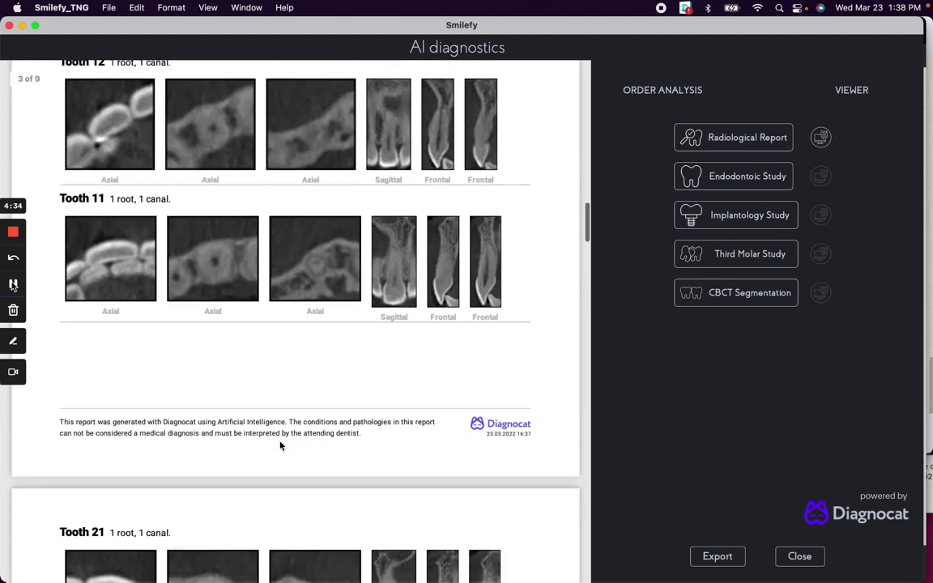
scroll(281, 445, "down", 20)
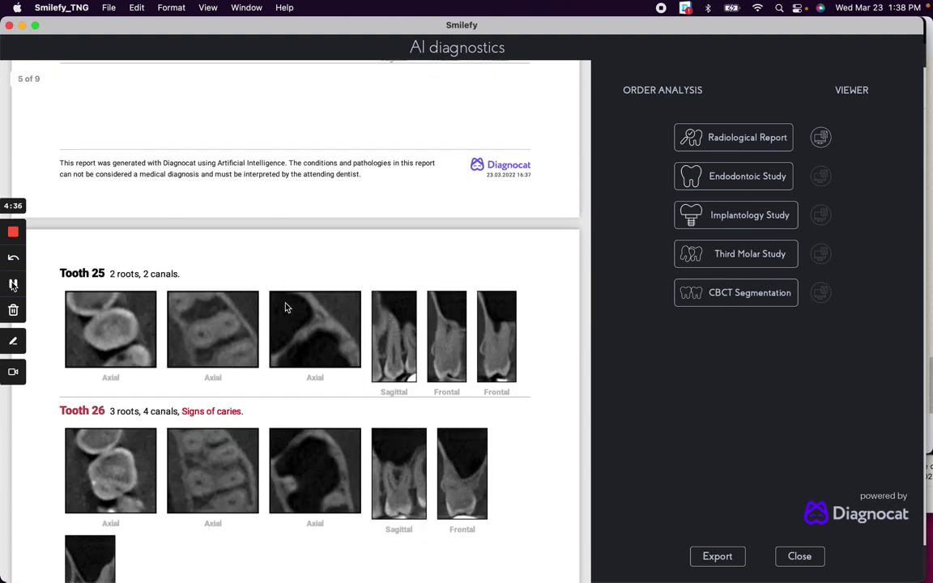
scroll(287, 474, "down", 4)
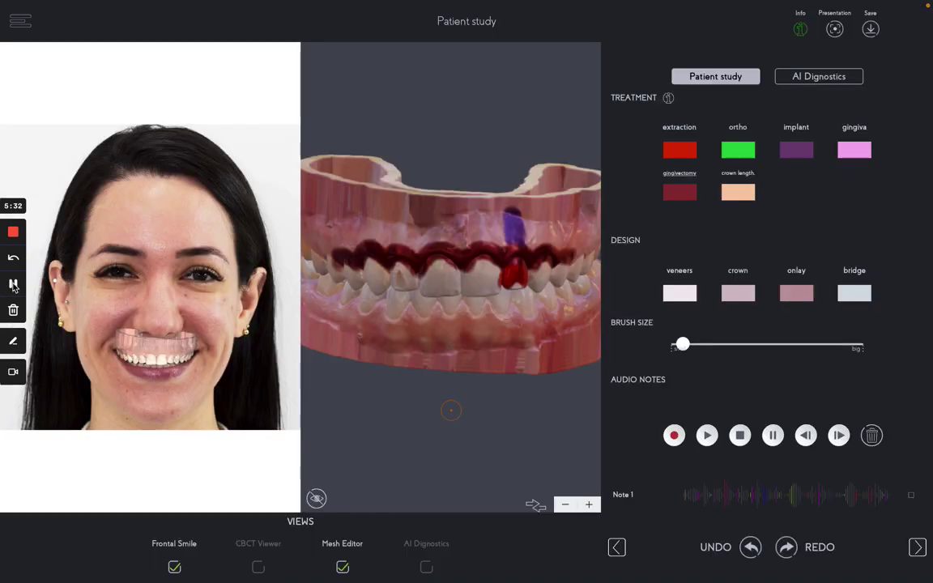
- Finish the patient study, save it to the case and return to Case Management
left_click(916, 552)
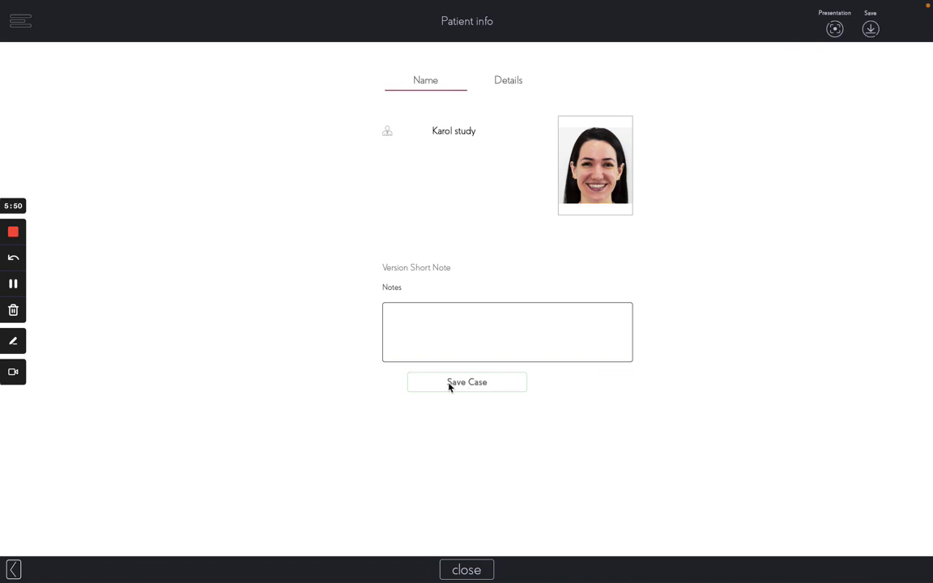
left_click(475, 386)
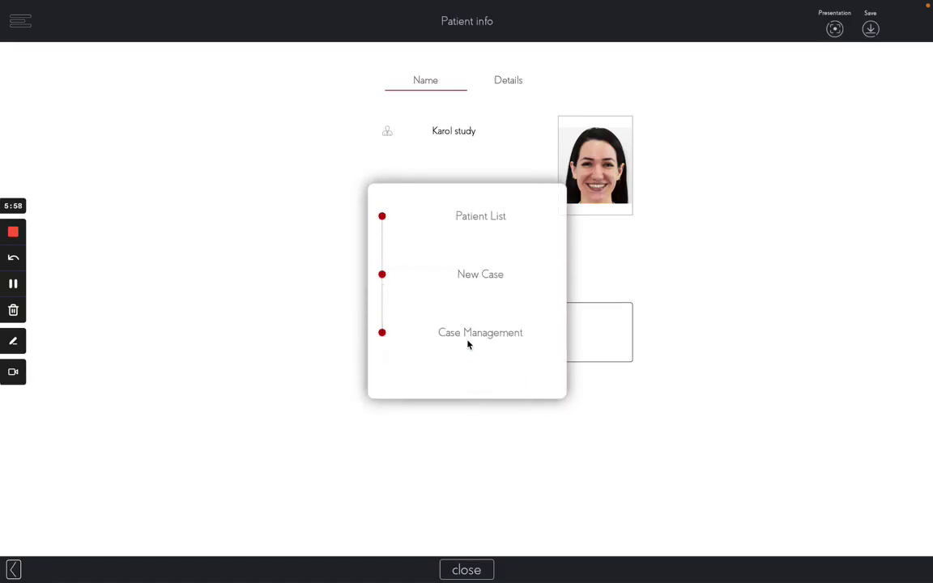
left_click(467, 342)
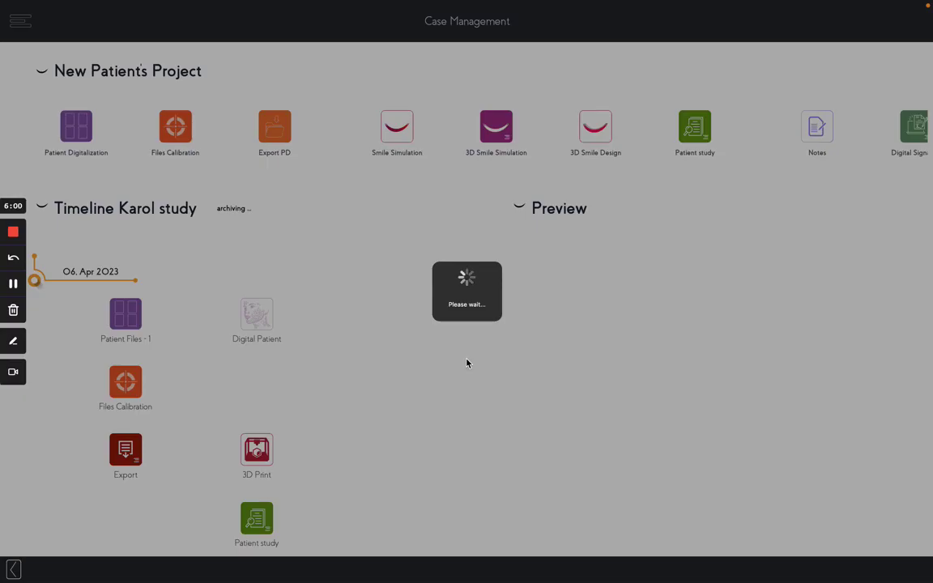